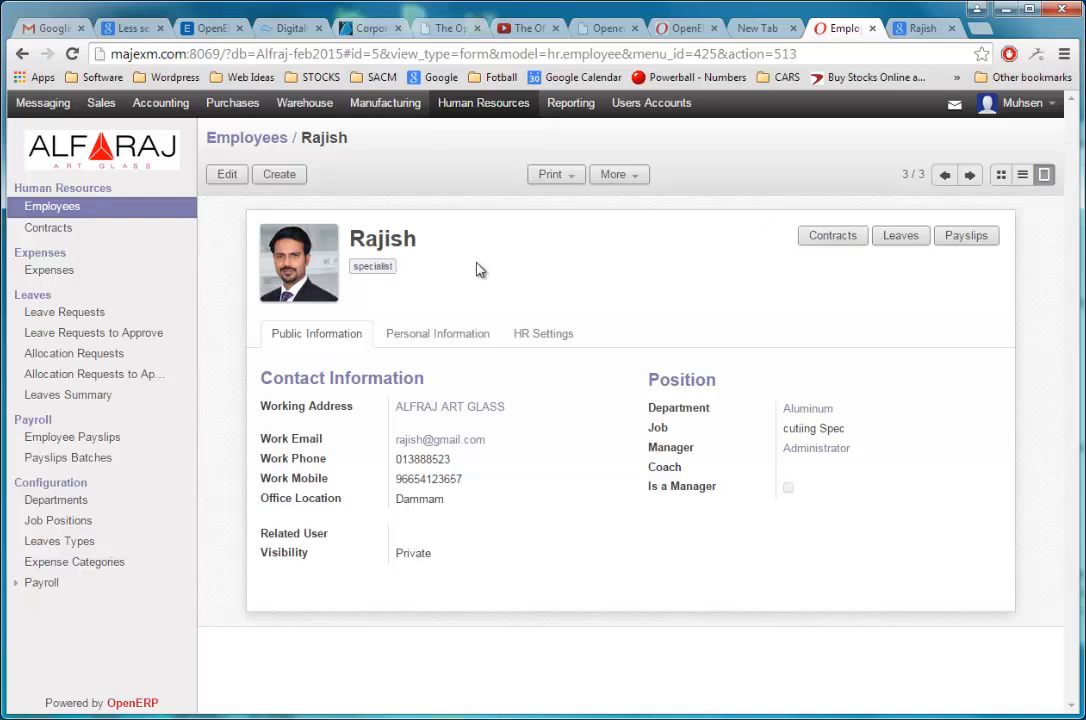
Step: Create a new contract from the employee's record, with 2015xyz followed by the employee's name as its reference
click(814, 249)
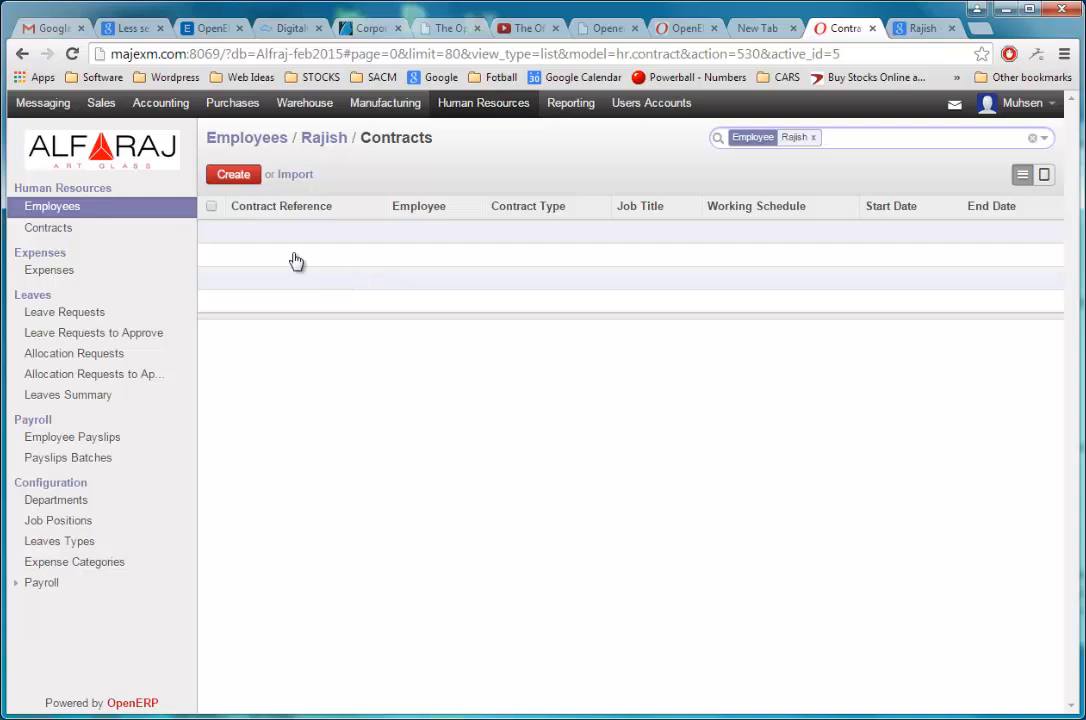
click(242, 183)
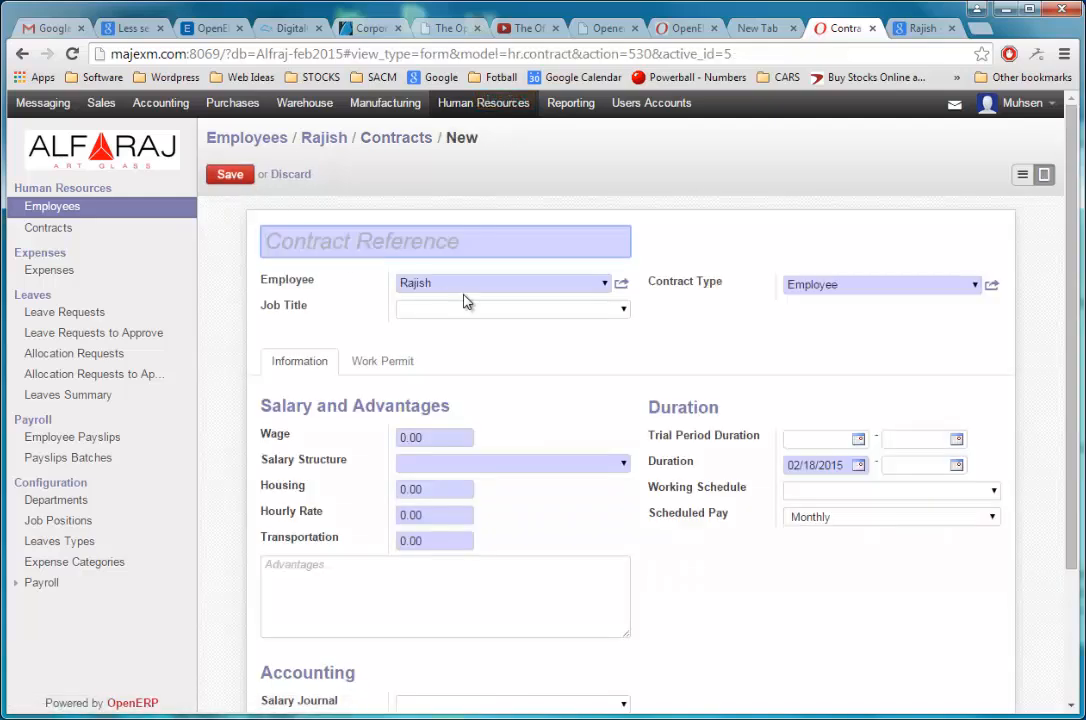
text(2325623)
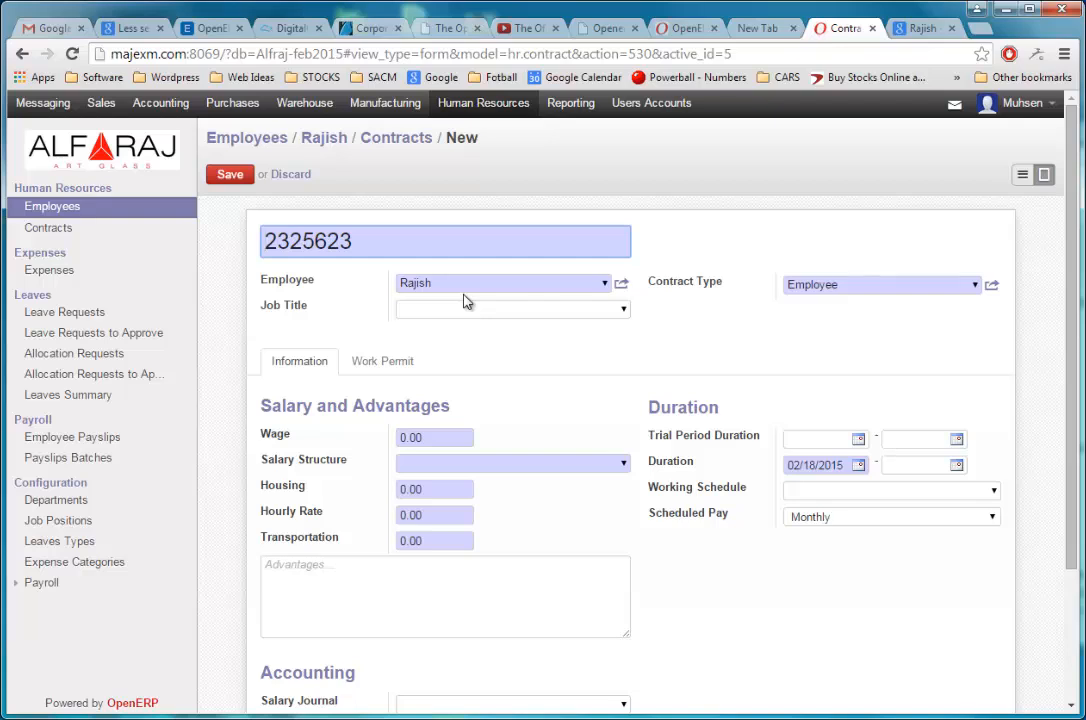
key(ctrl+a)
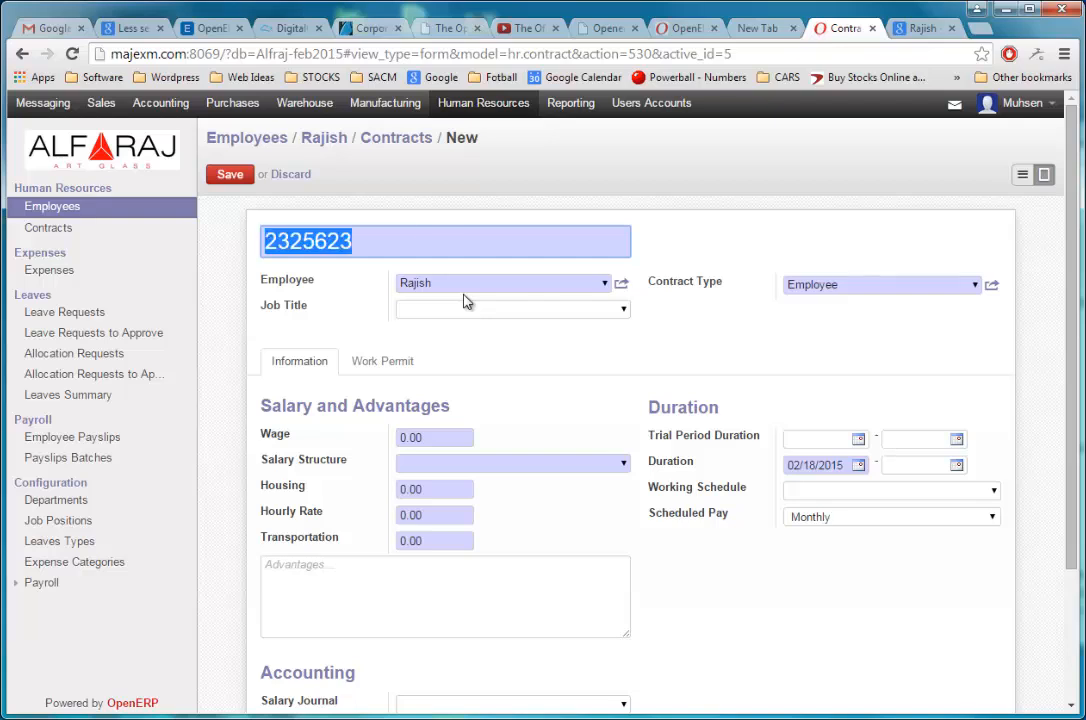
text(2015)
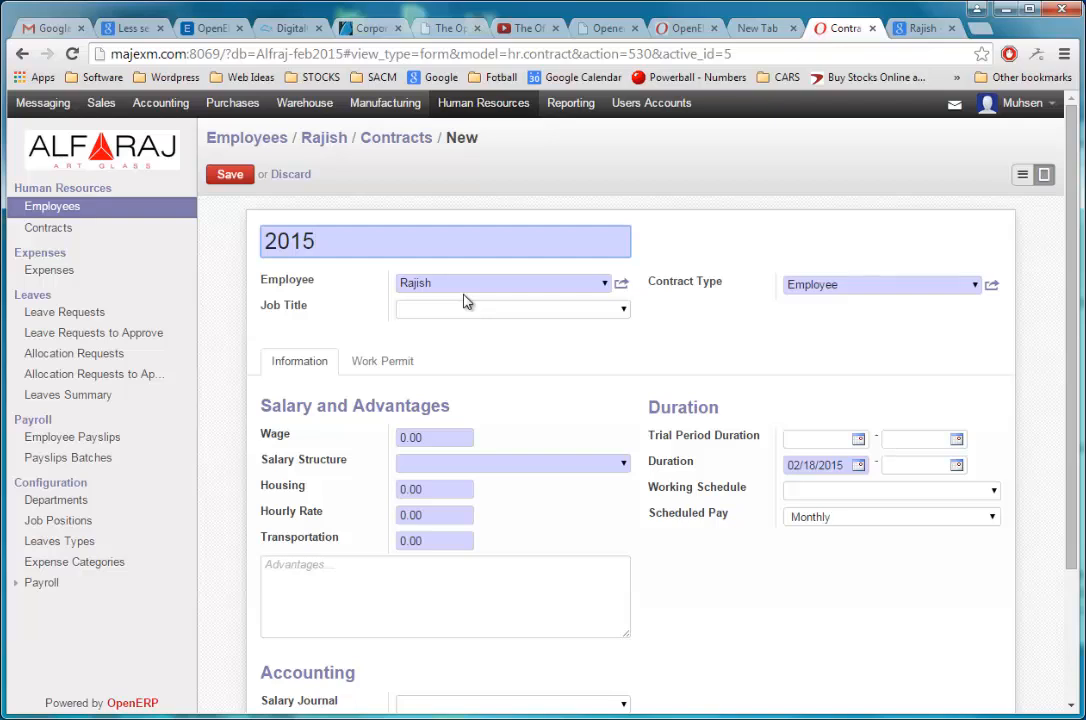
text(xyzRajish)
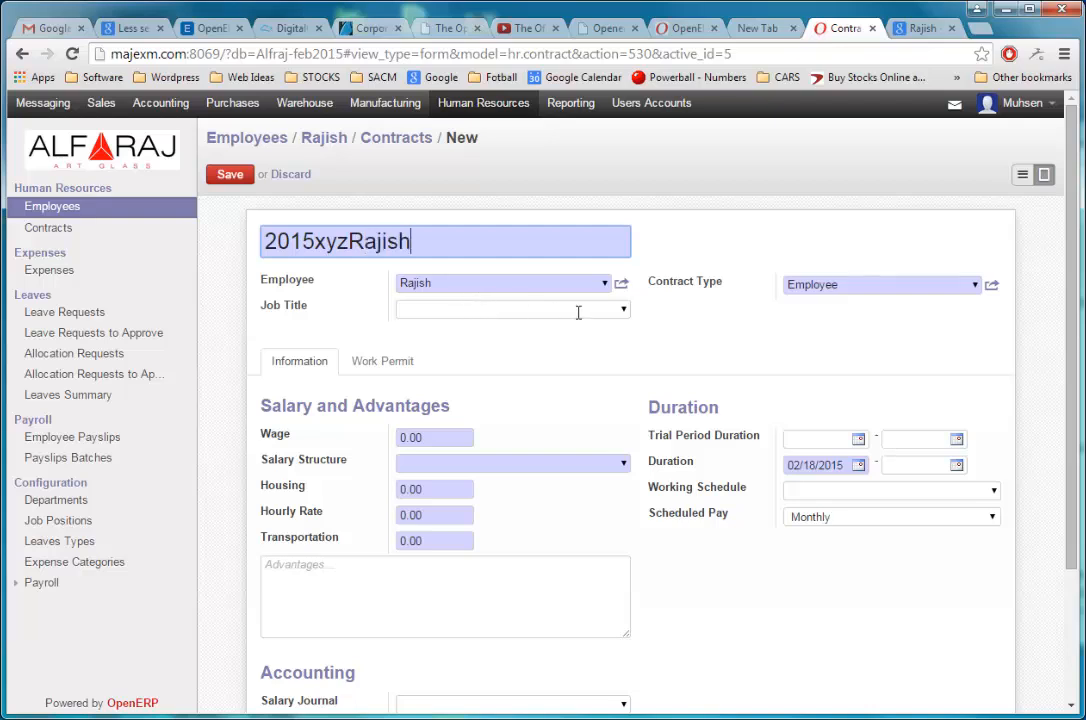
Step: Set the contract's job title to cutiing Spec and check the available contract types
click(624, 311)
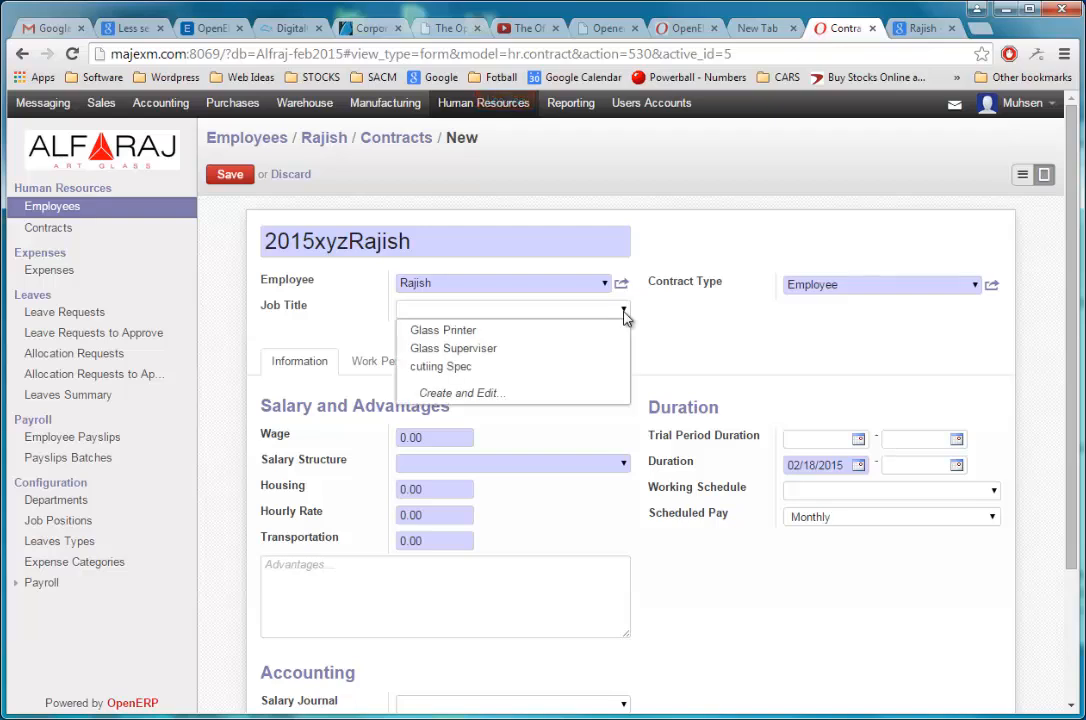
click(604, 368)
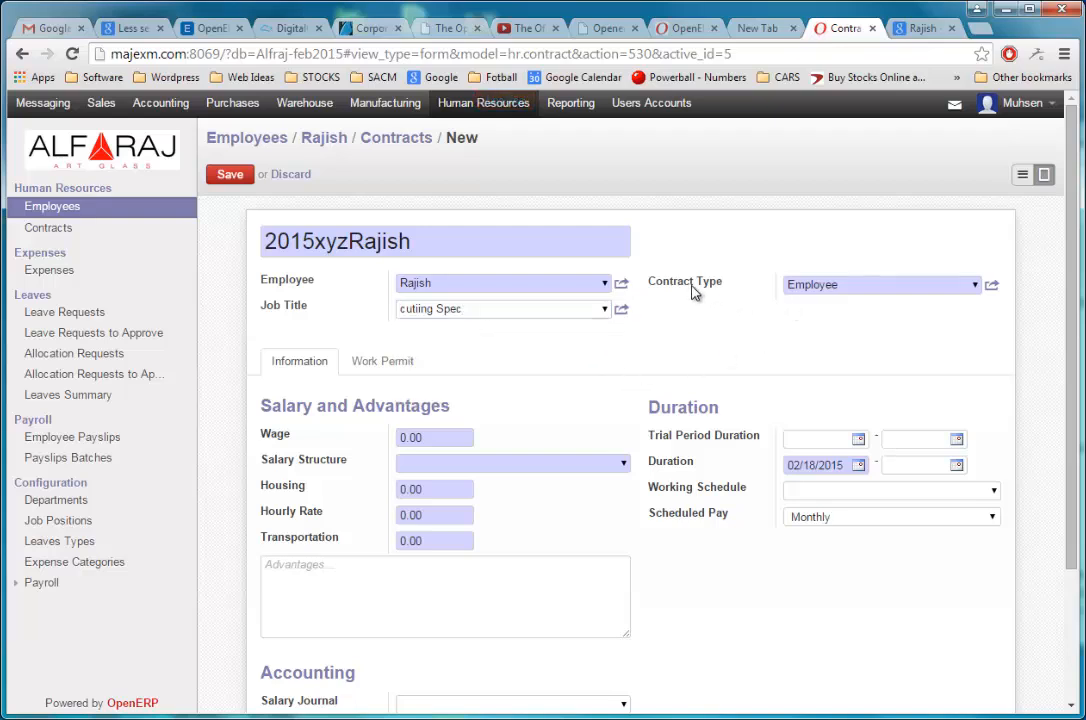
click(975, 285)
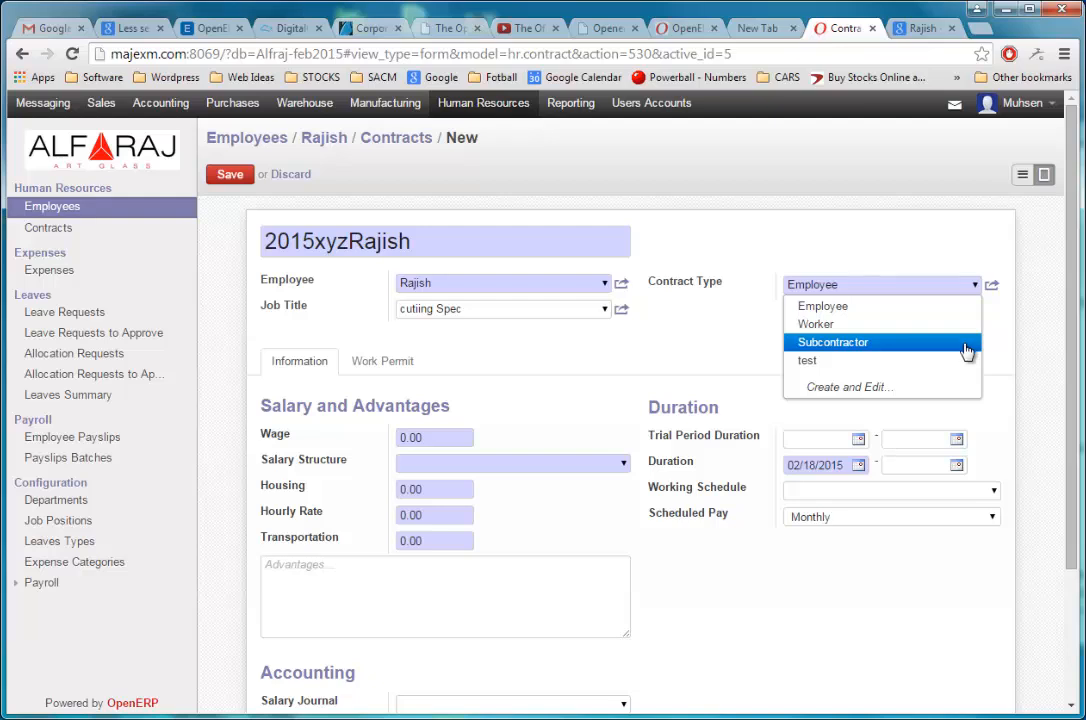
click(735, 342)
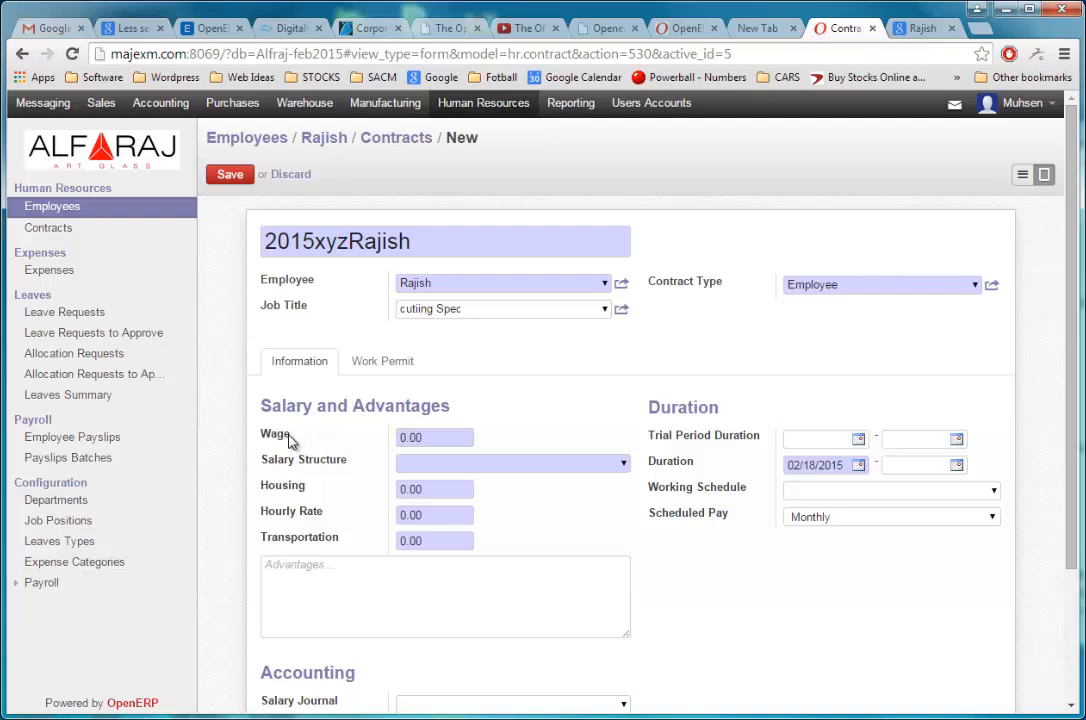
Step: Set the contract's wage to 2500 and its salary structure to Expat
double_click(428, 437)
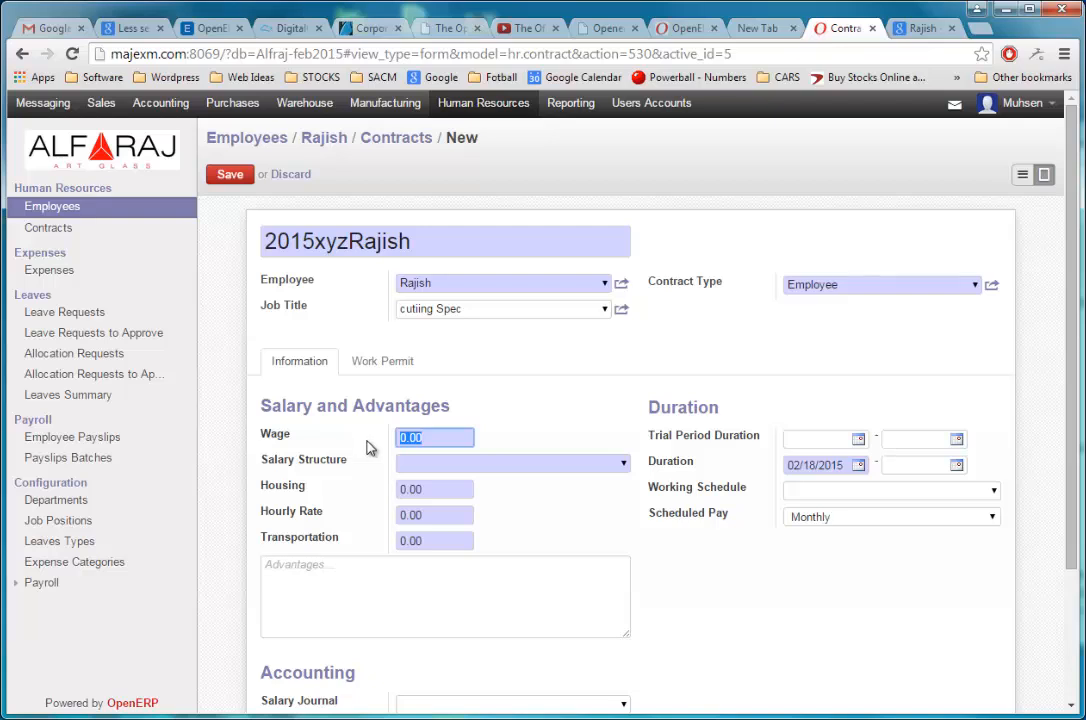
text(2500)
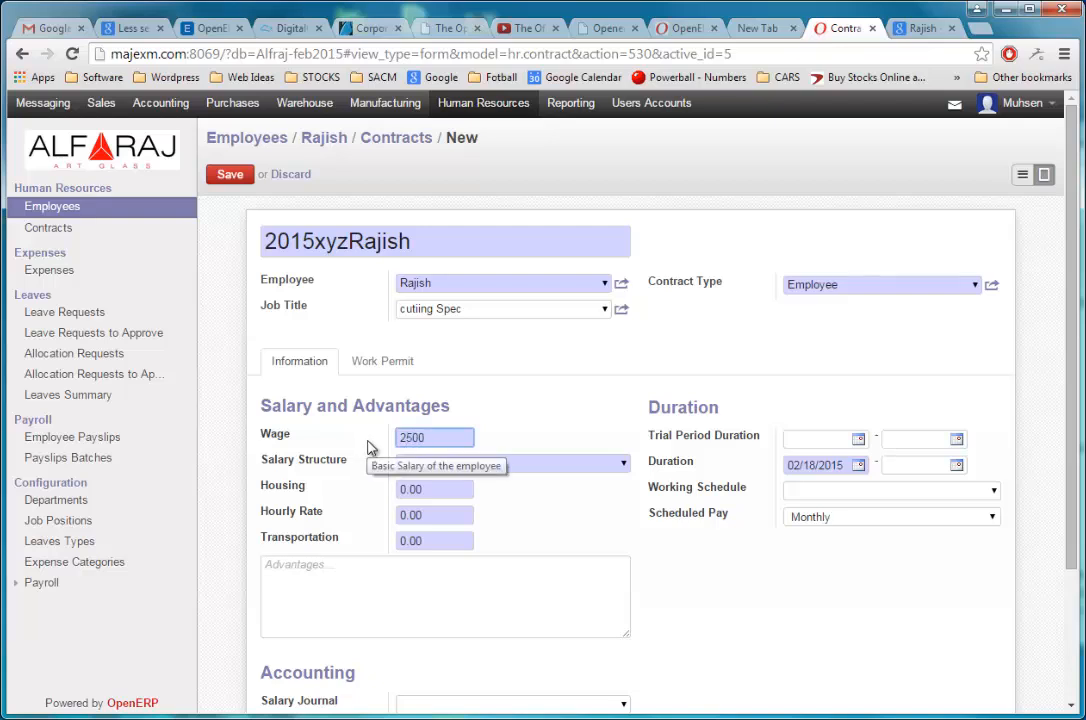
click(624, 466)
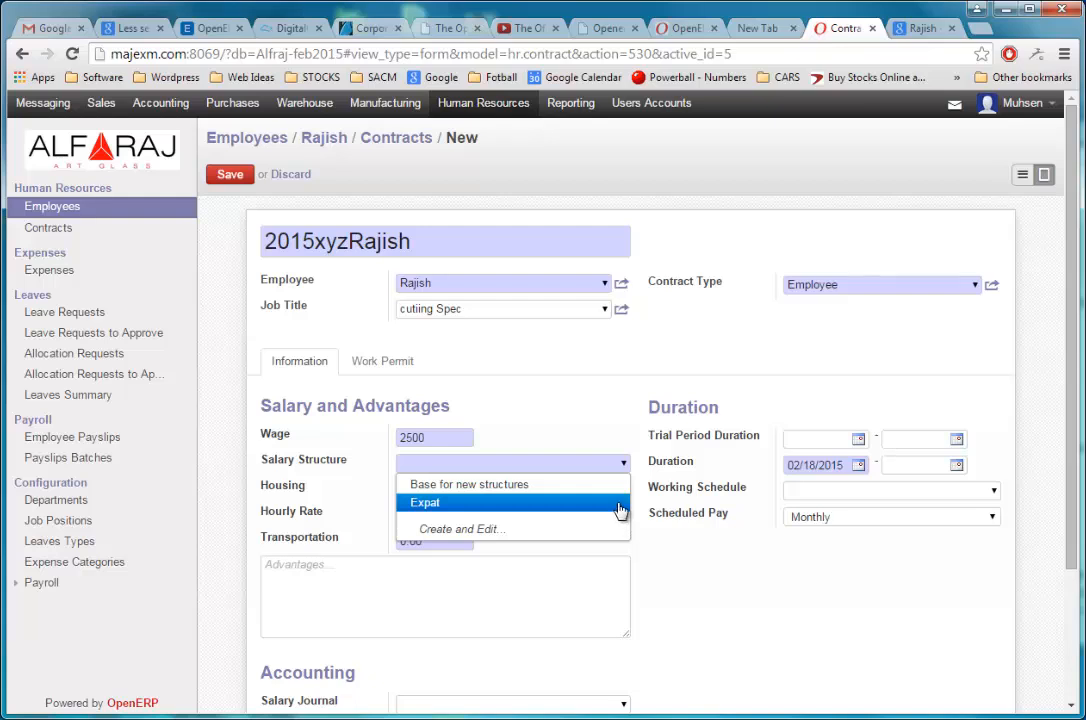
click(620, 510)
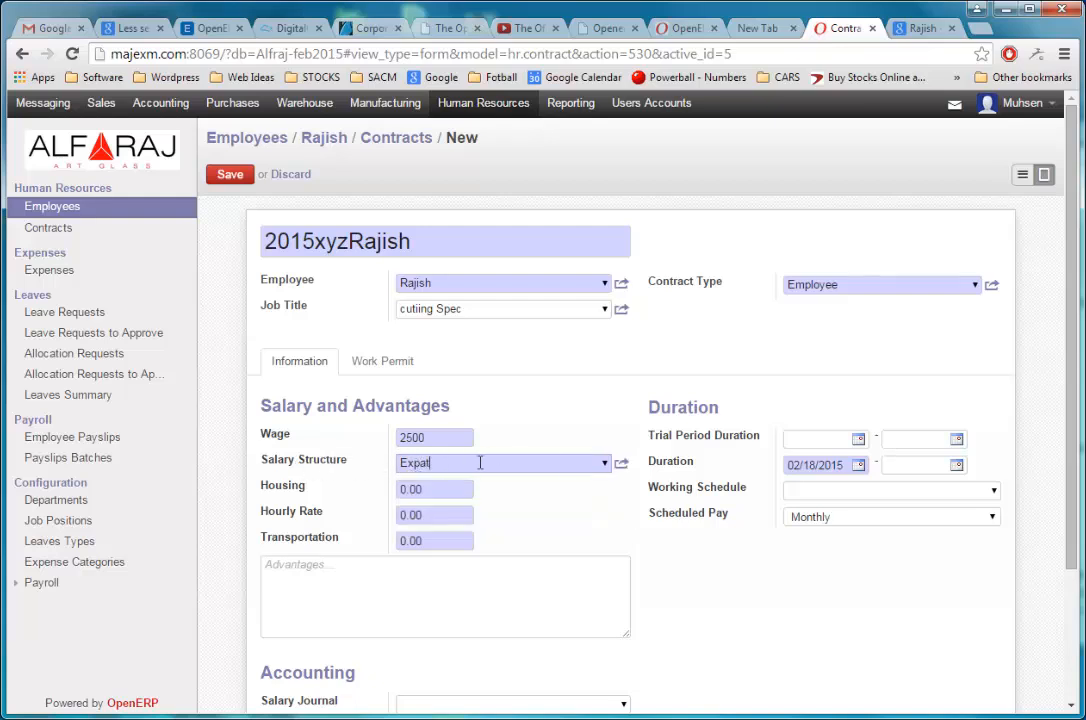
Step: Examine the salary rules of the Expat salary structure and return to the contract
click(621, 466)
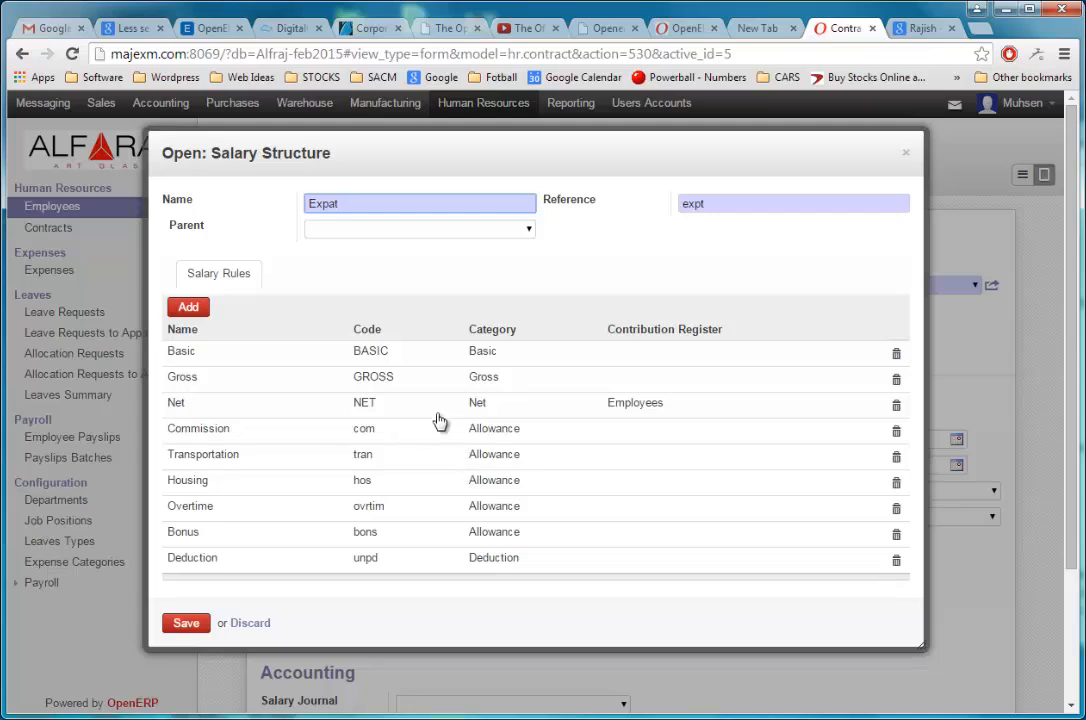
click(187, 625)
click(252, 627)
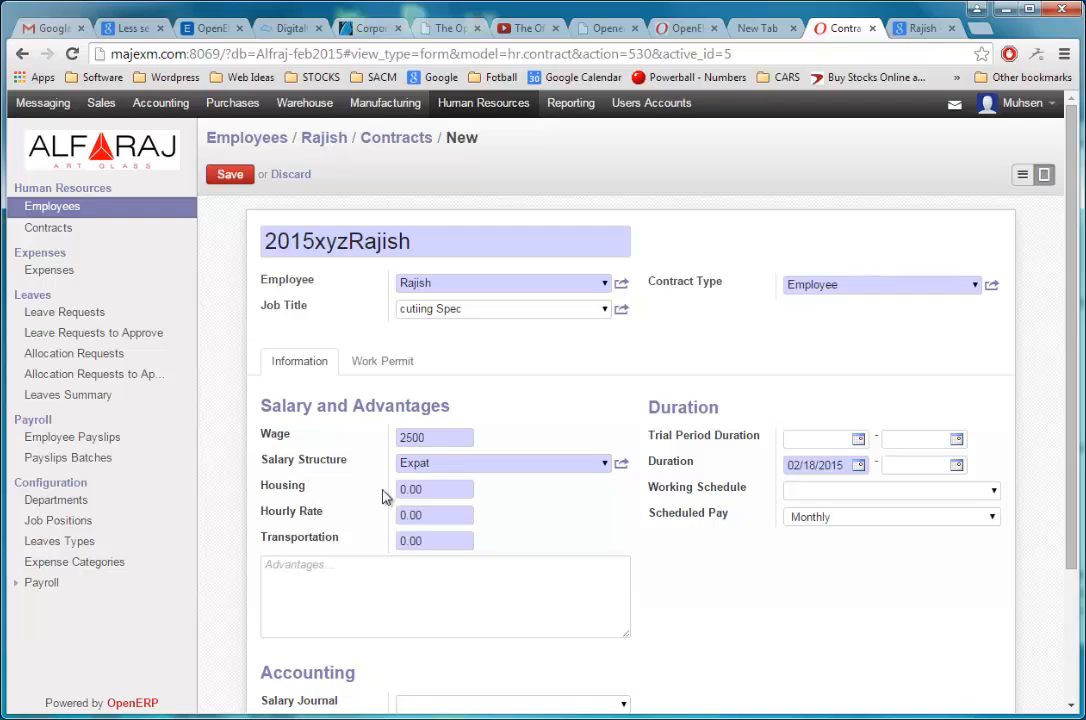
Step: Set the contract's housing allowance to 500, hourly rate to 14 and transportation to 150
drag(436, 488, 390, 494)
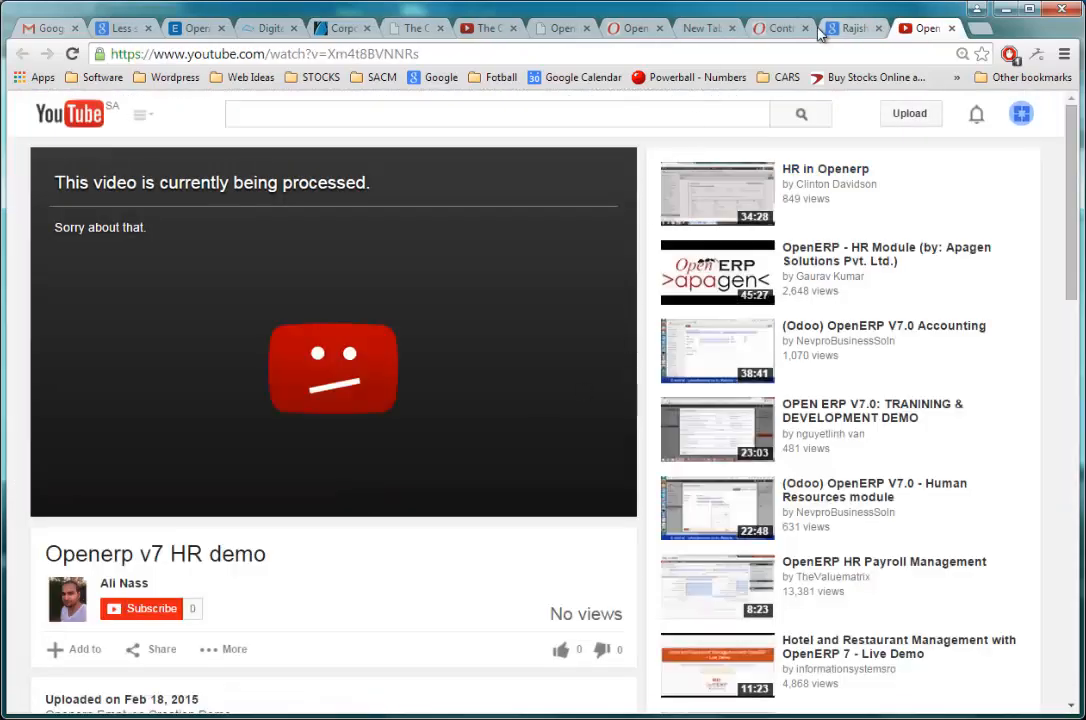
click(780, 28)
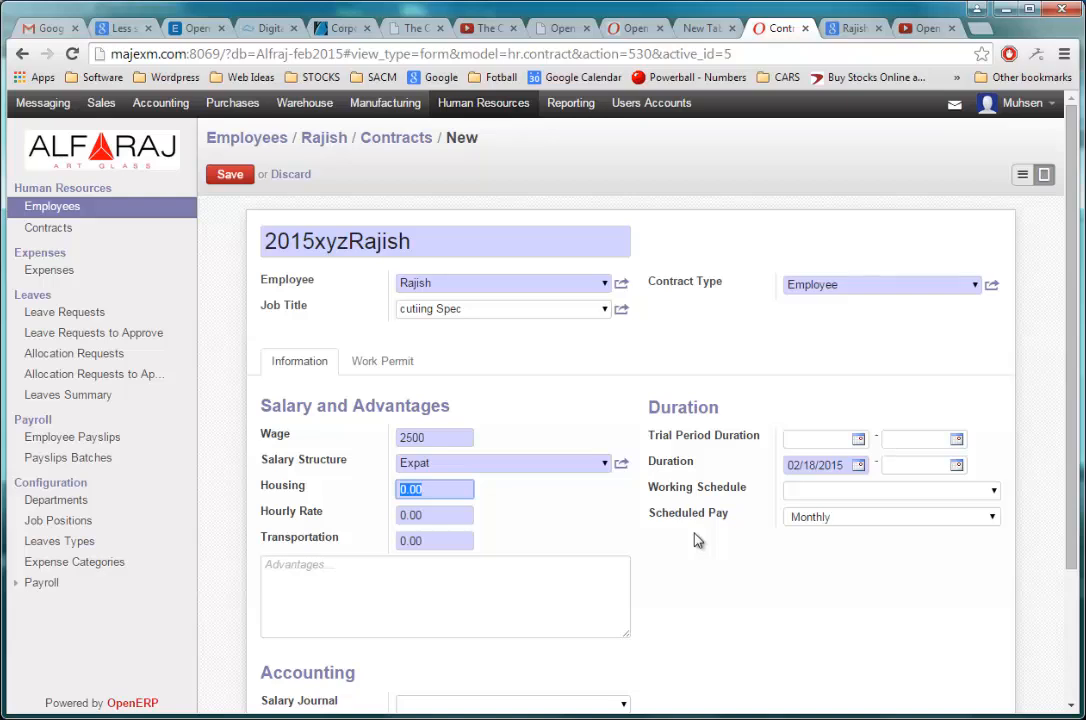
text(2)
key(ctrl+a)
text(500)
key(Tab)
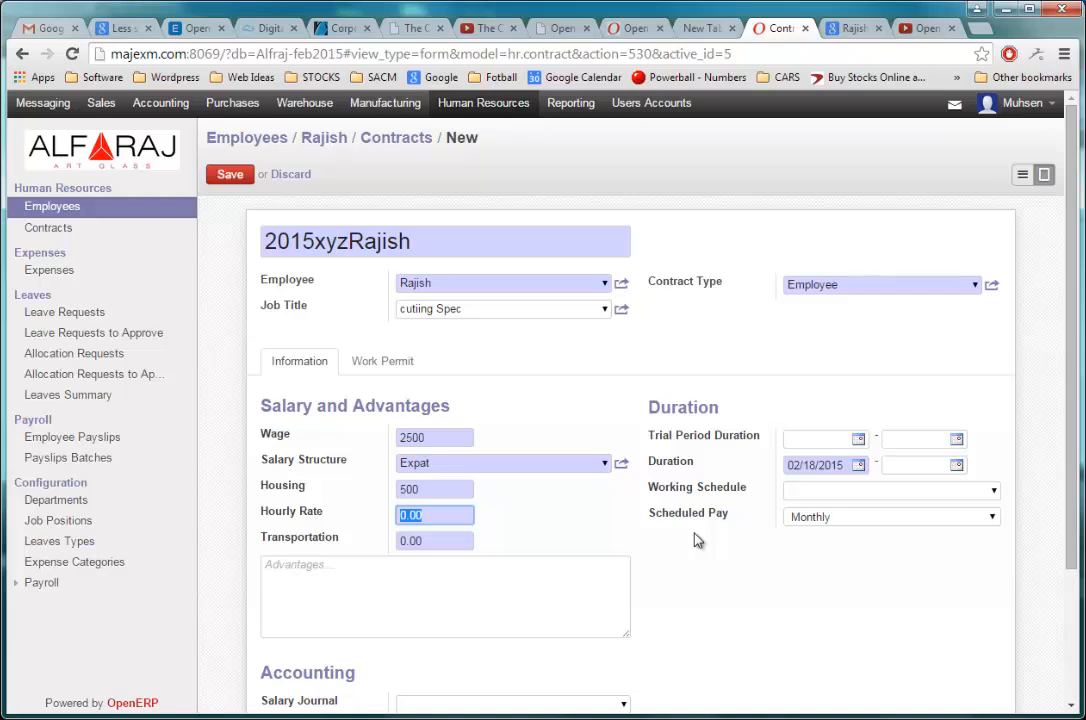
text(14)
key(Tab)
text(15)
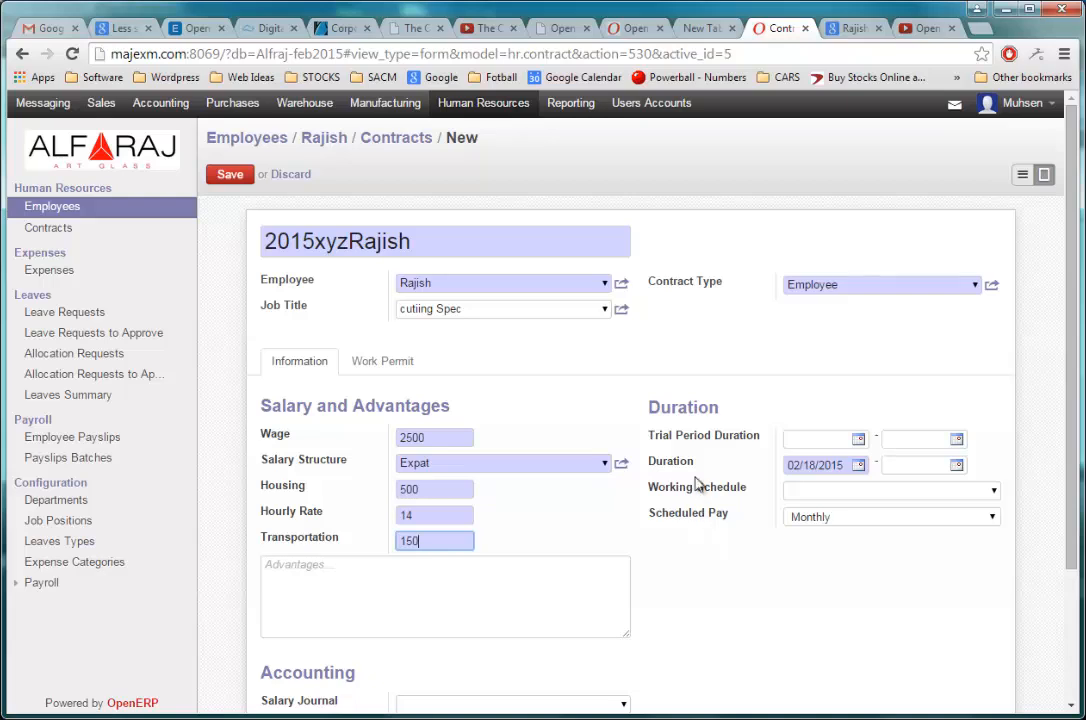
click(717, 421)
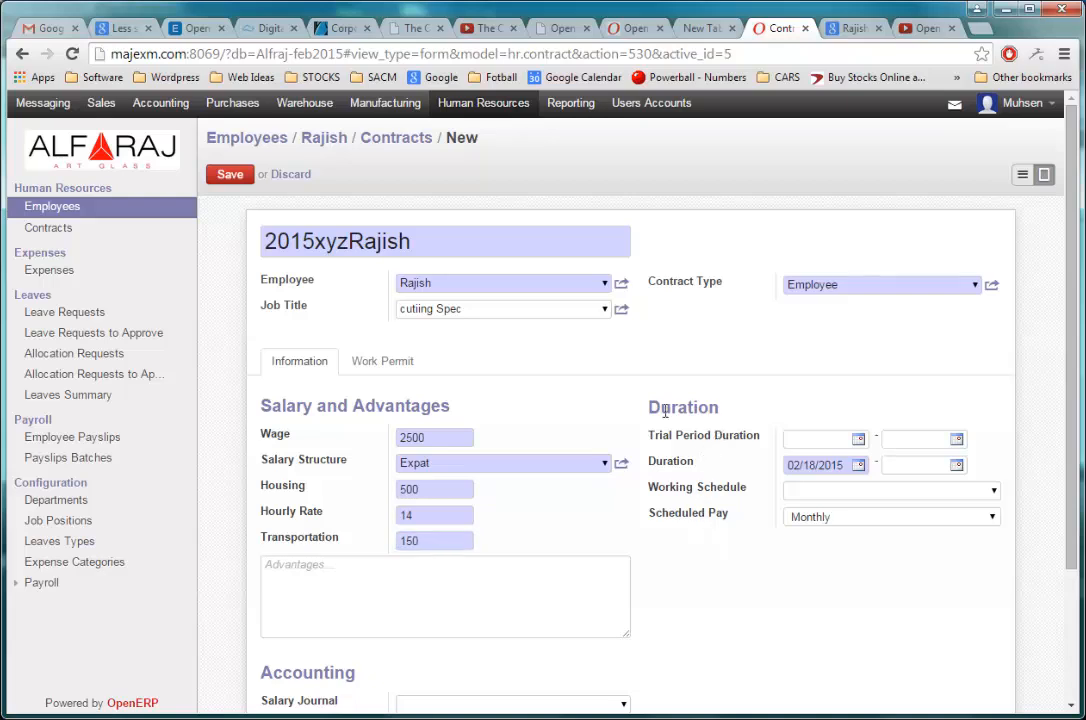
Step: Set the contract duration to run from 01/01/2015 to 12/31/2015
drag(659, 408, 726, 406)
click(757, 397)
click(859, 468)
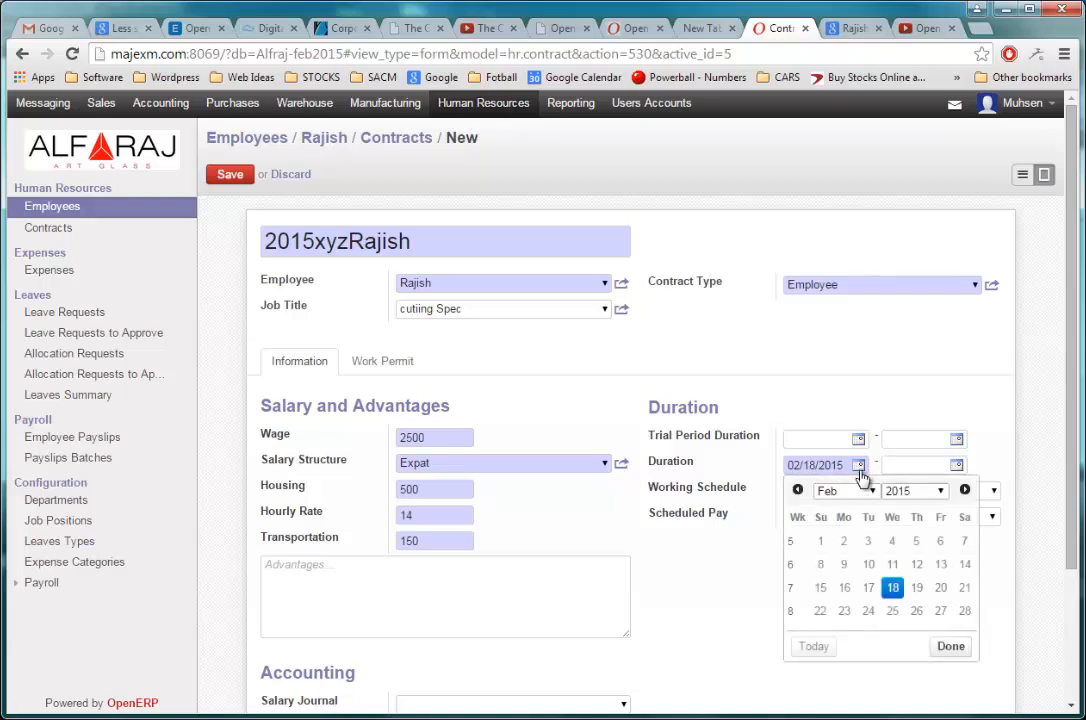
click(866, 491)
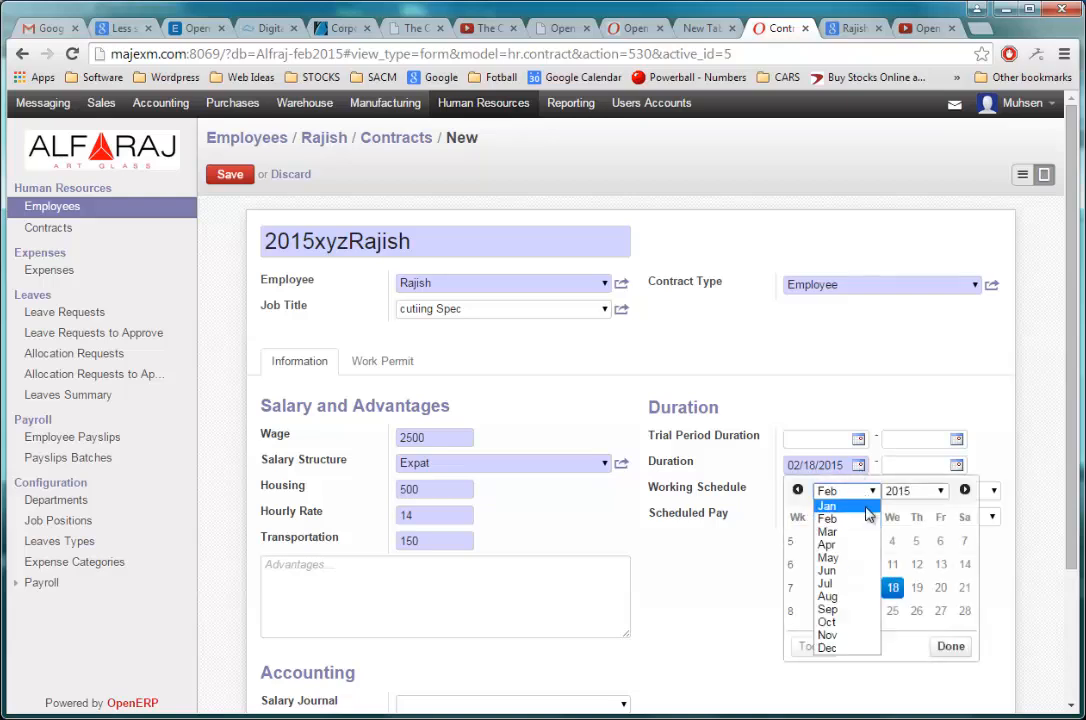
click(867, 508)
click(917, 540)
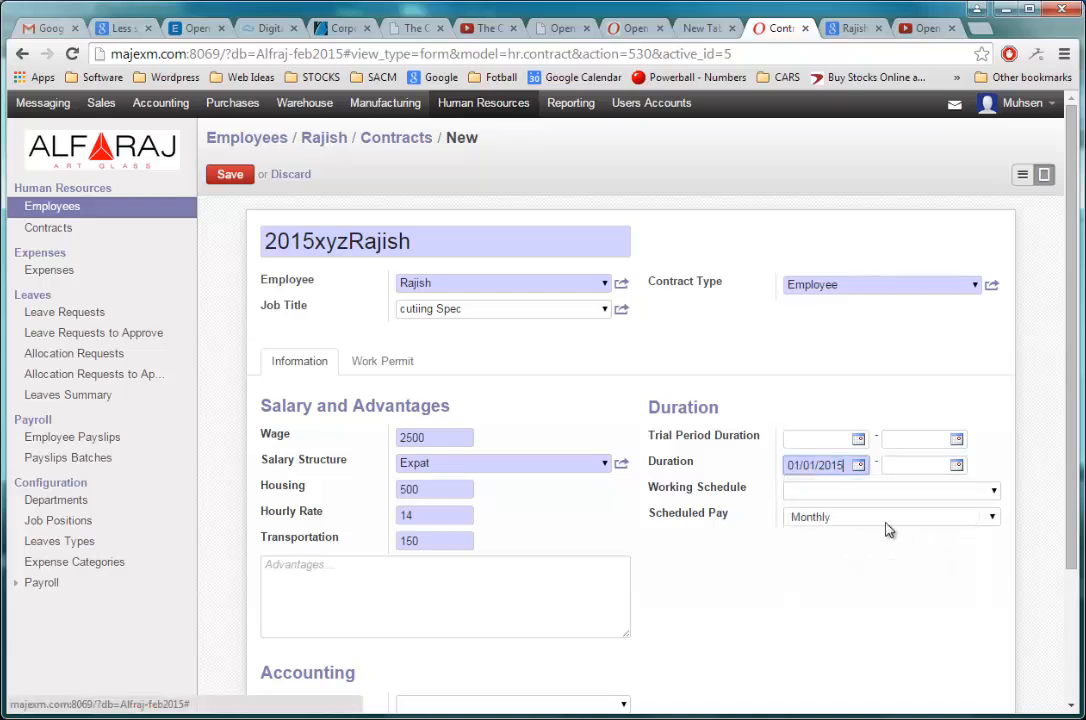
click(957, 466)
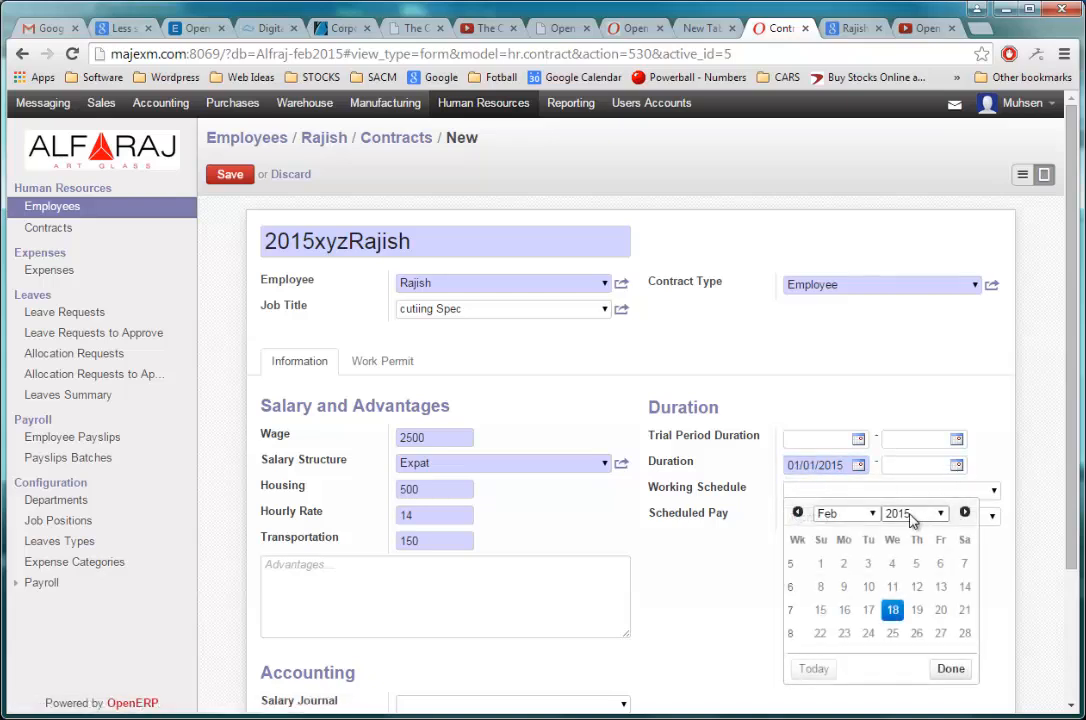
click(868, 514)
click(826, 672)
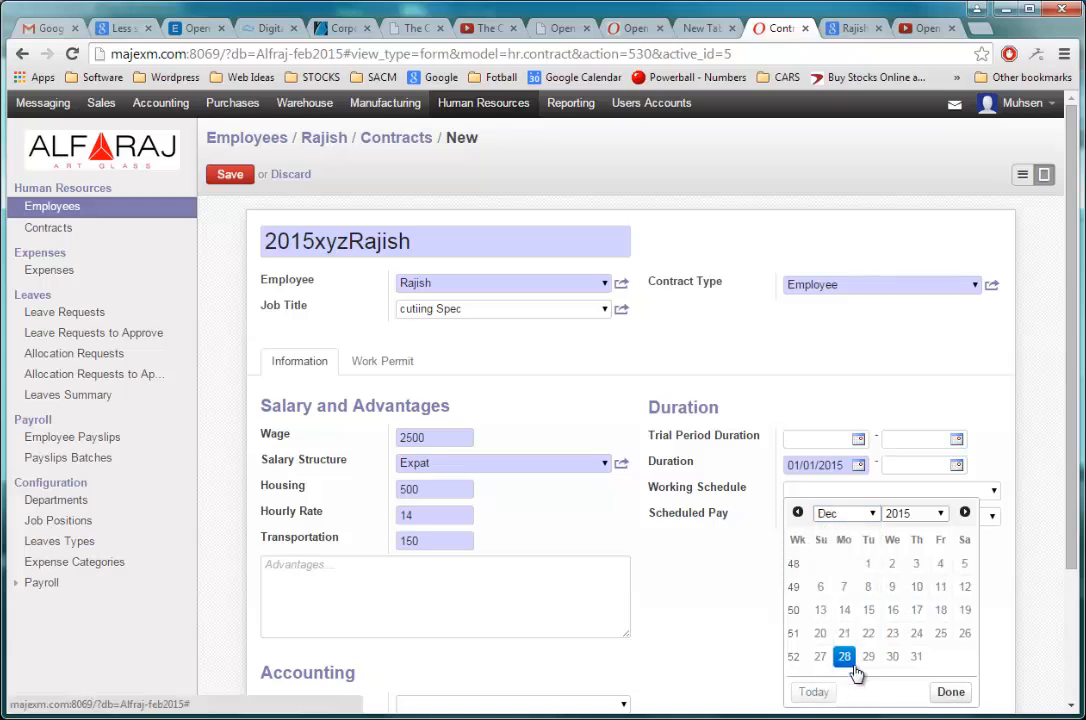
click(916, 656)
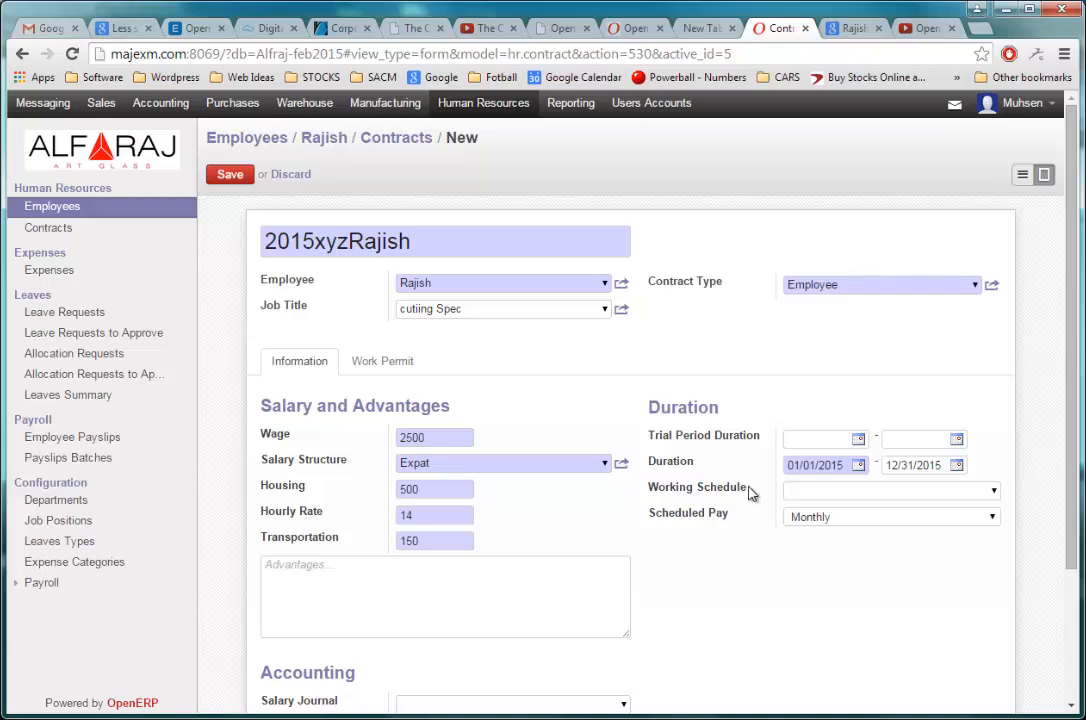
Step: Check the available options for the contract's working schedule and scheduled pay
click(993, 491)
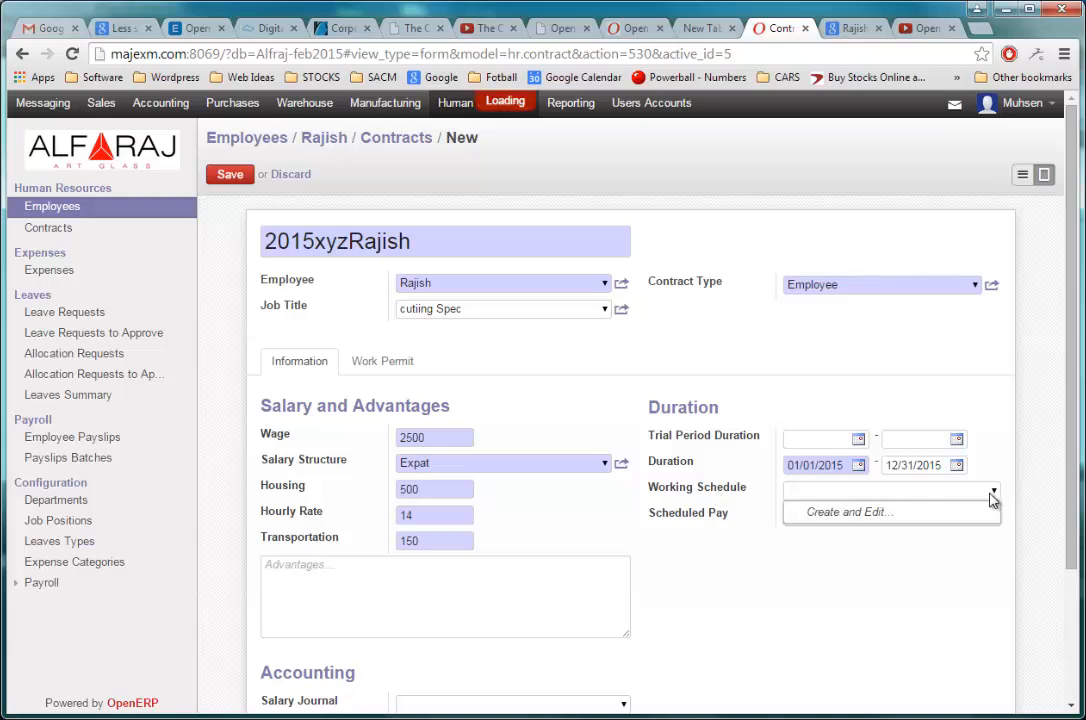
click(768, 510)
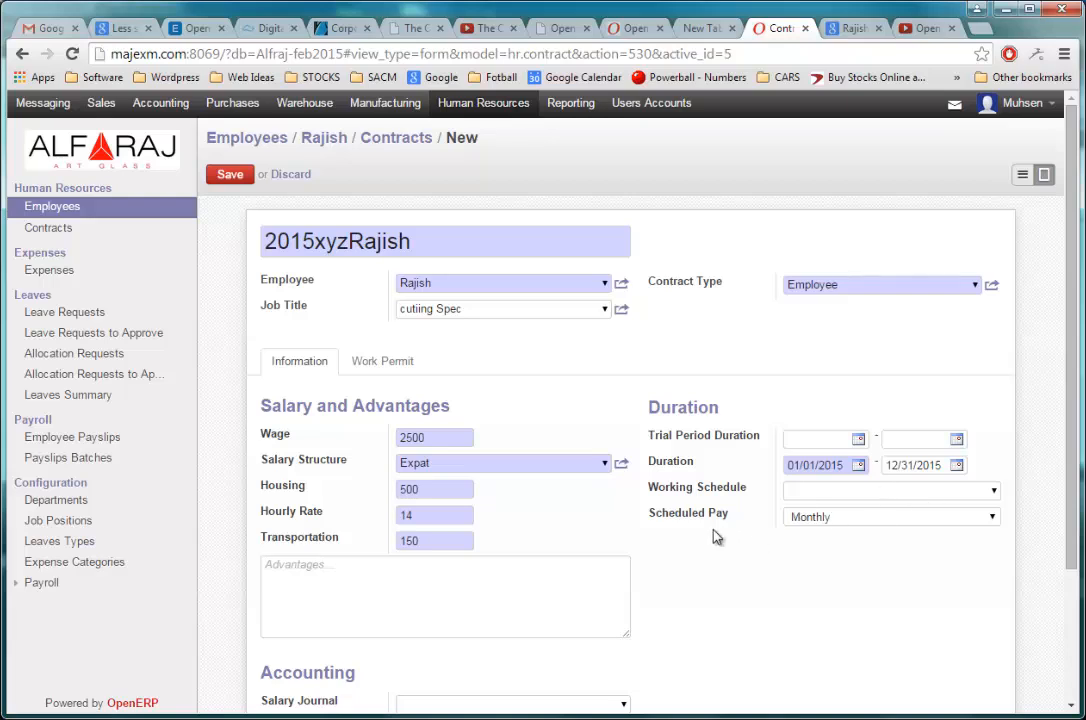
click(837, 522)
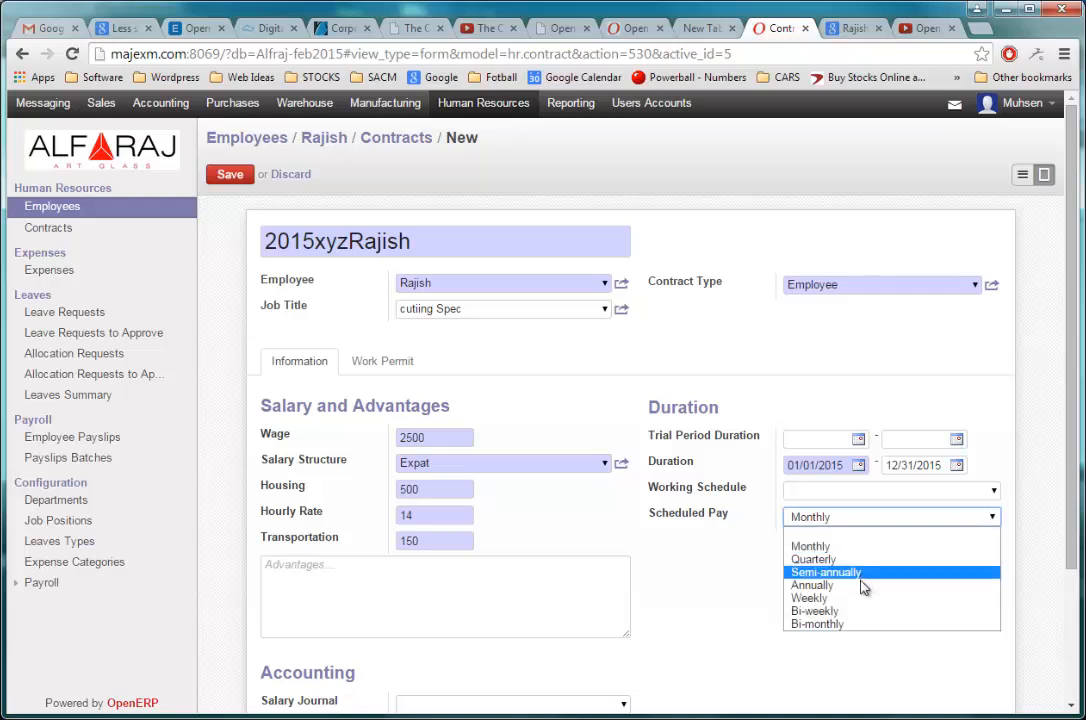
click(719, 581)
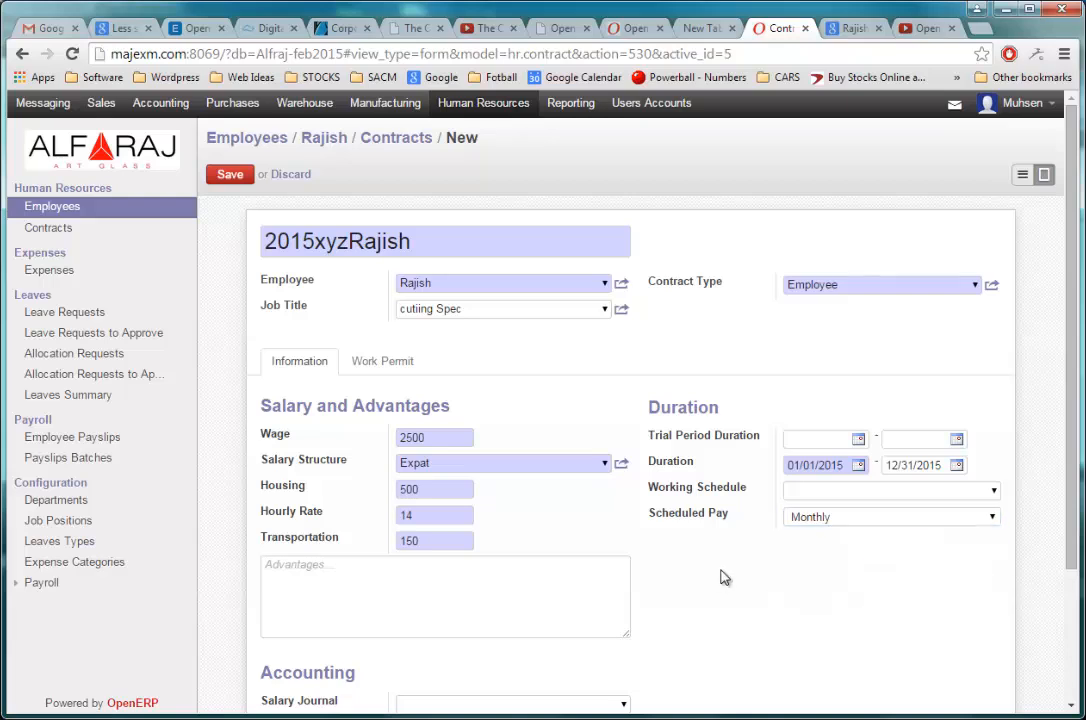
Step: Enter "Comission" and, on a second line, "One basic slary every 5 years" as the contract's advantages
click(613, 577)
scroll(650, 531, down, 2)
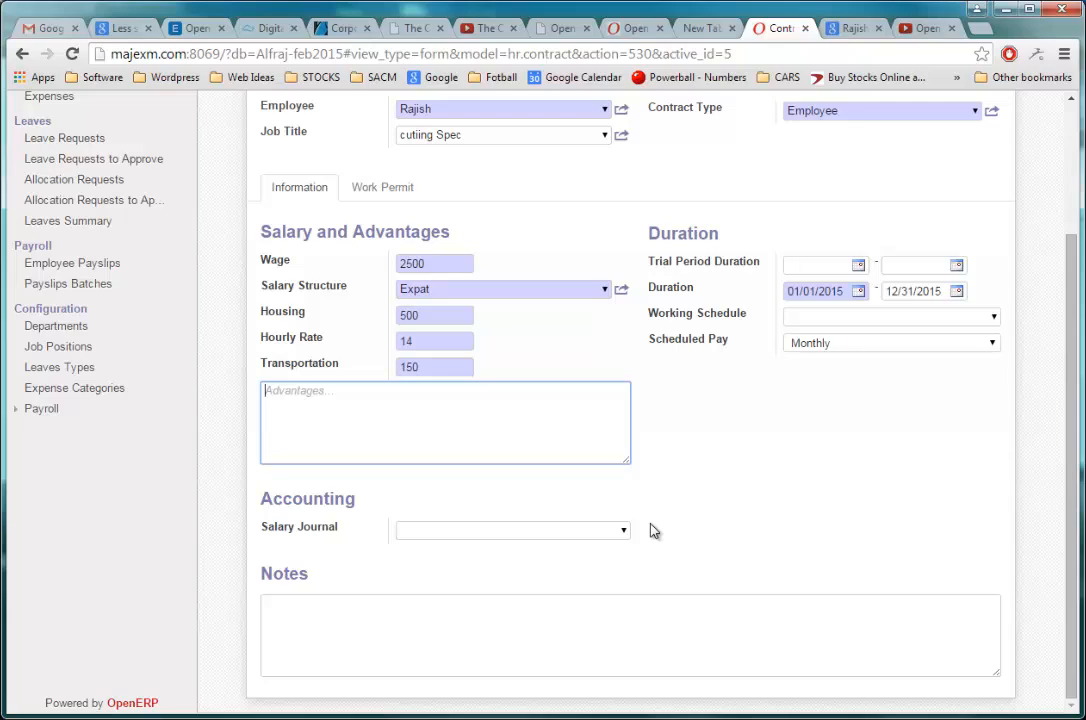
text(Comi)
text(ssion)
text(One)
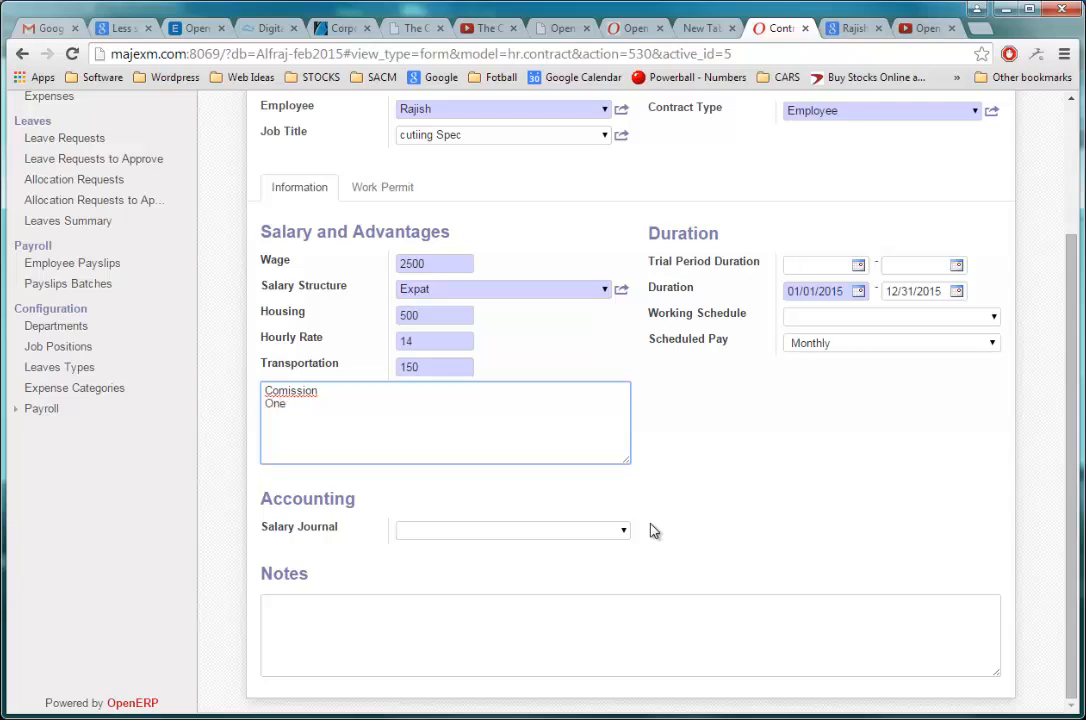
text( basic slary every 5 years)
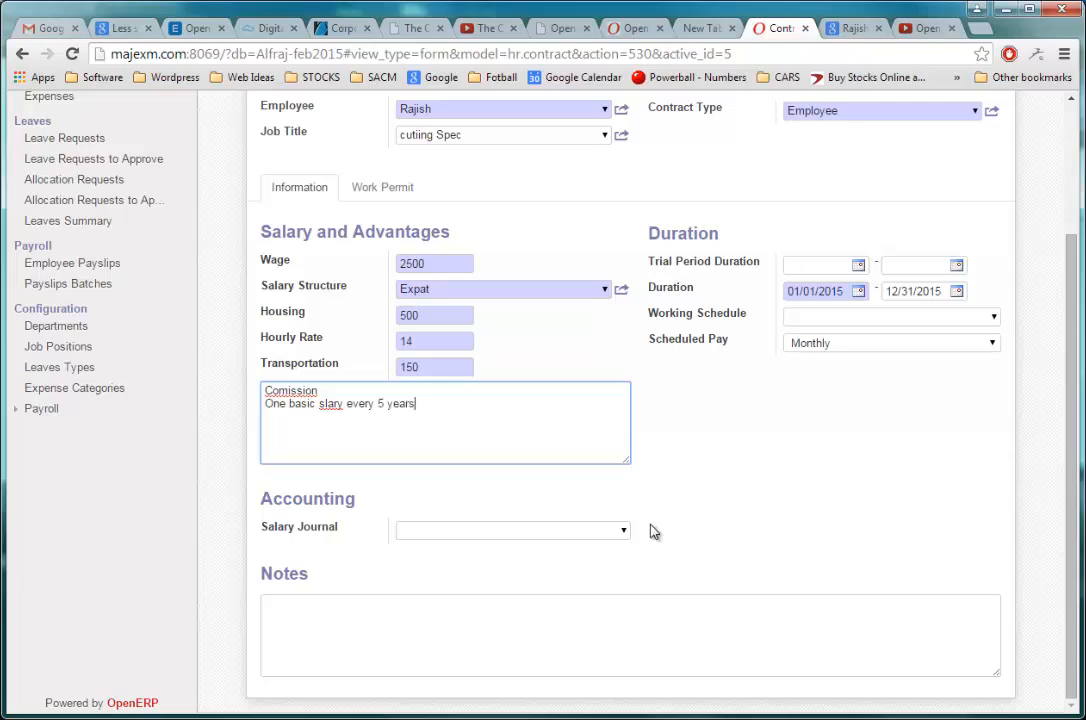
click(705, 514)
Step: Enter the employee's visa number in the contract's work permit details
scroll(713, 516, up, 2)
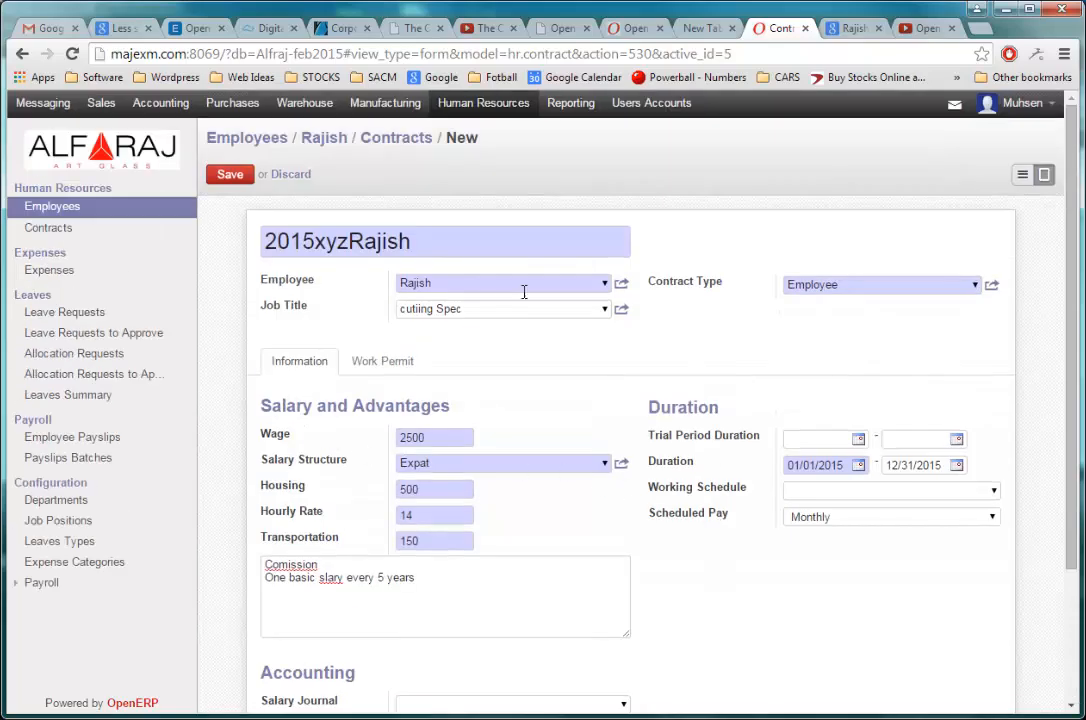
click(395, 369)
click(504, 393)
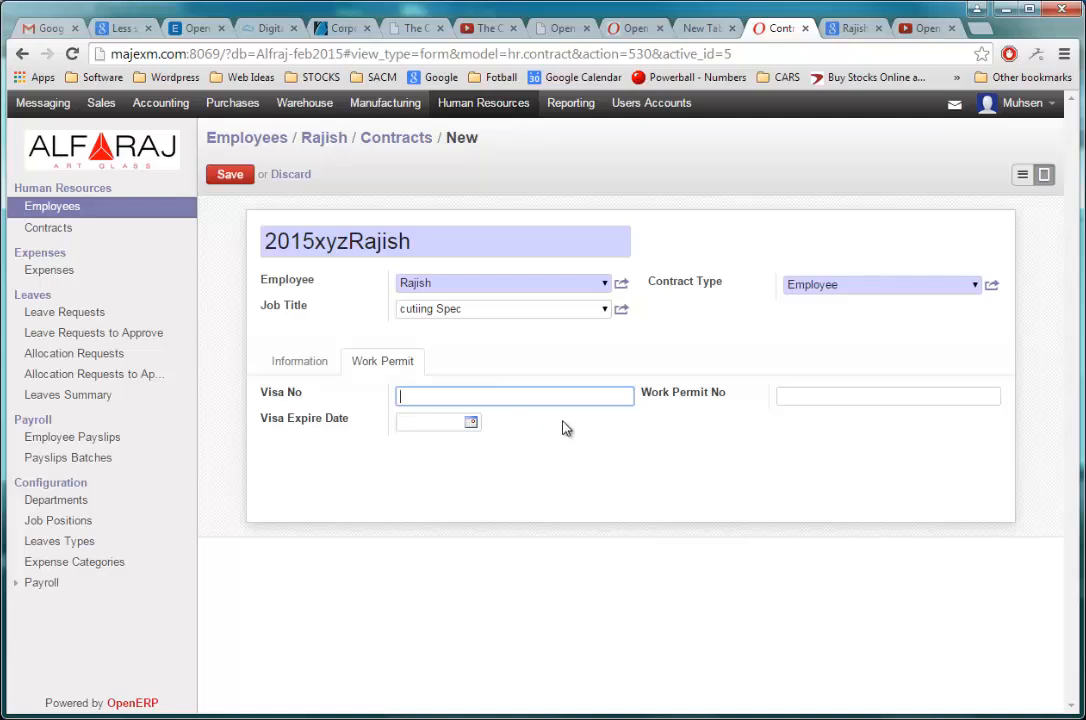
Step: Set the visa expire date to 02/28/2017 and enter the employee's work permit number
click(471, 423)
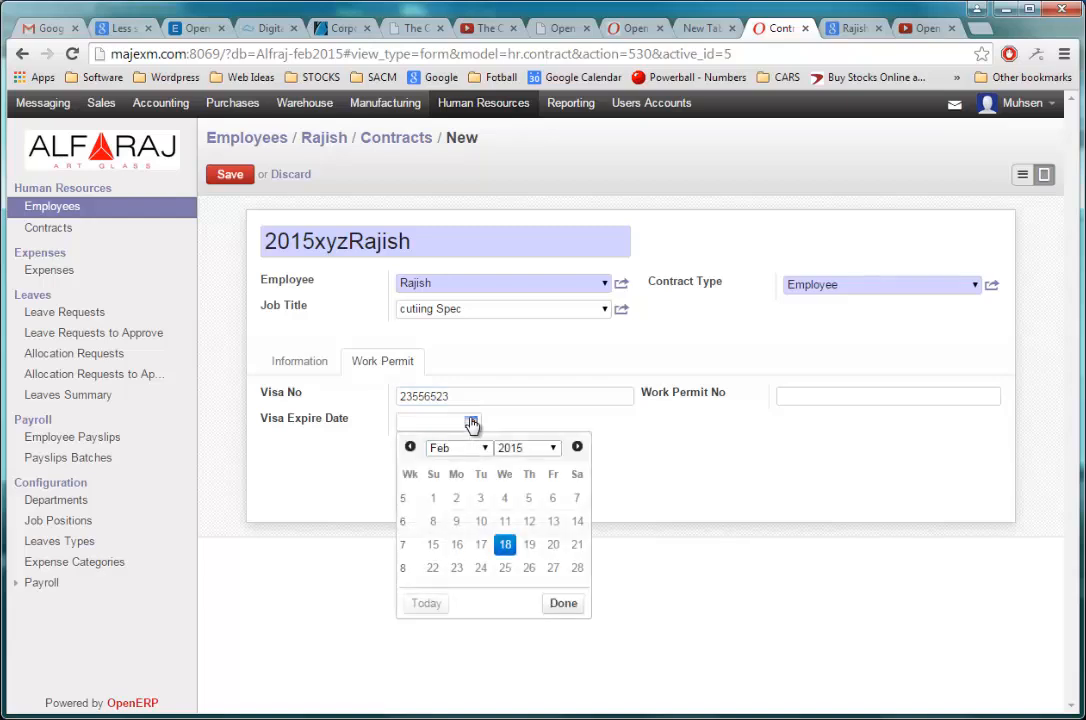
click(553, 449)
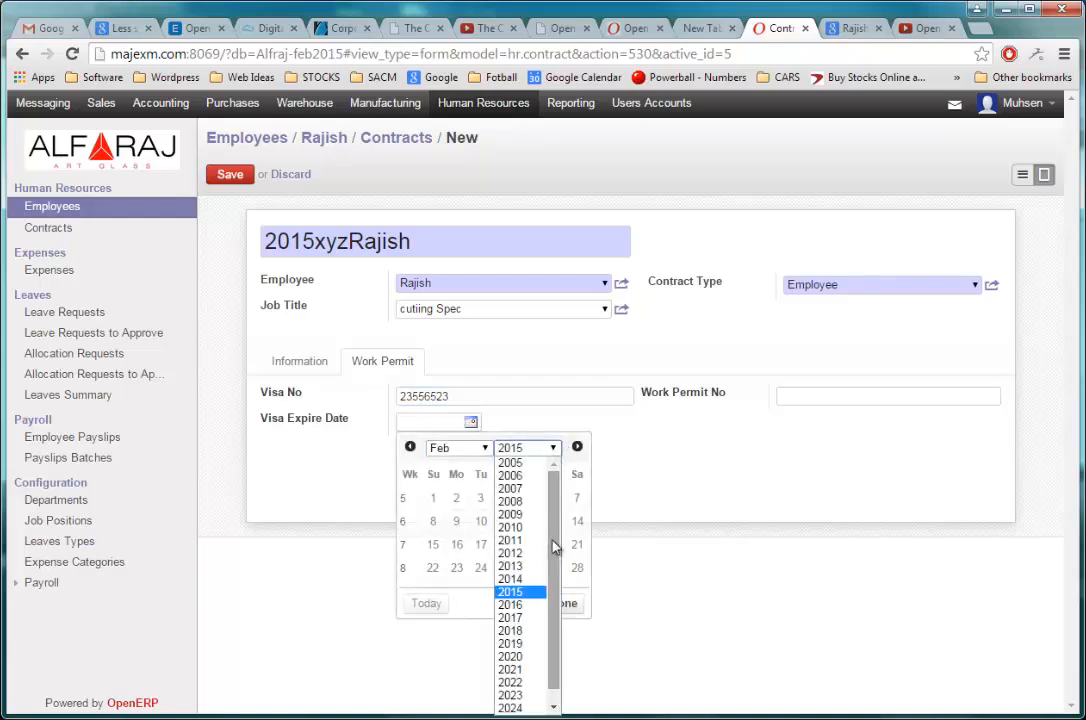
click(520, 616)
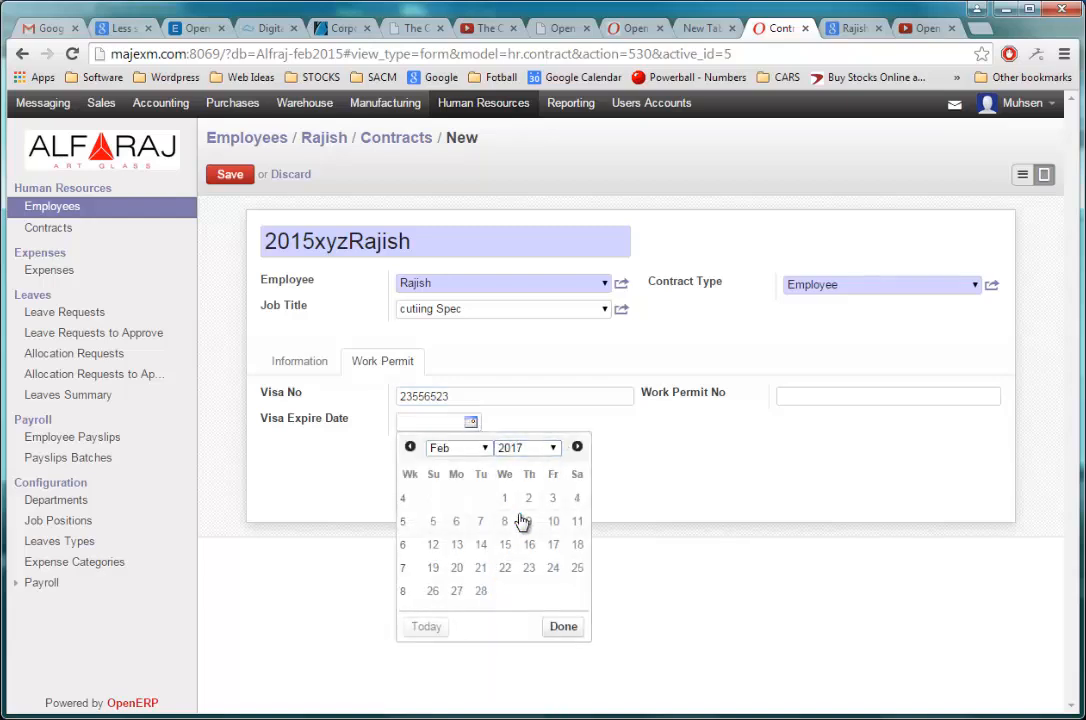
click(480, 592)
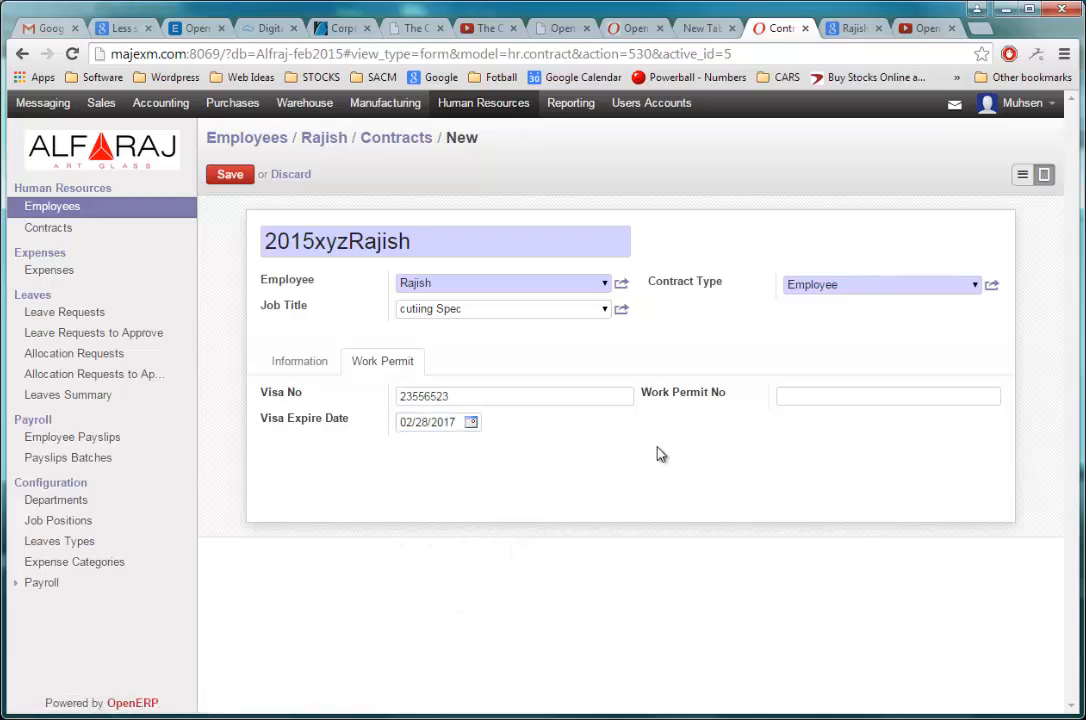
click(781, 399)
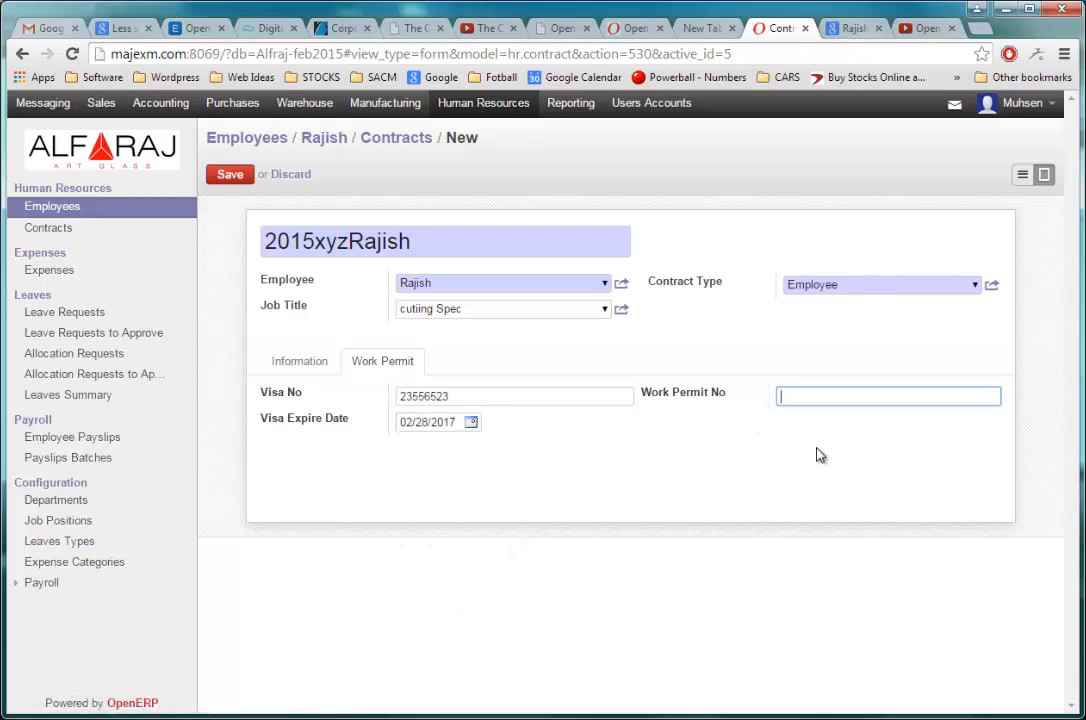
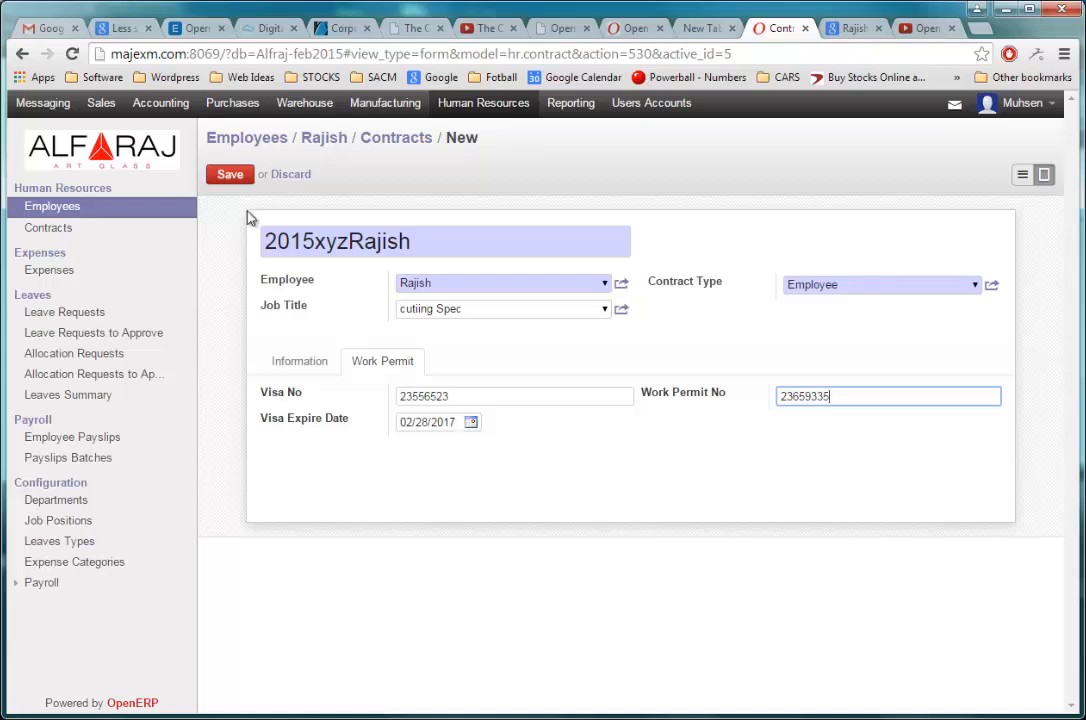
Step: Save the new contract and return to the employee's list of contracts
click(231, 177)
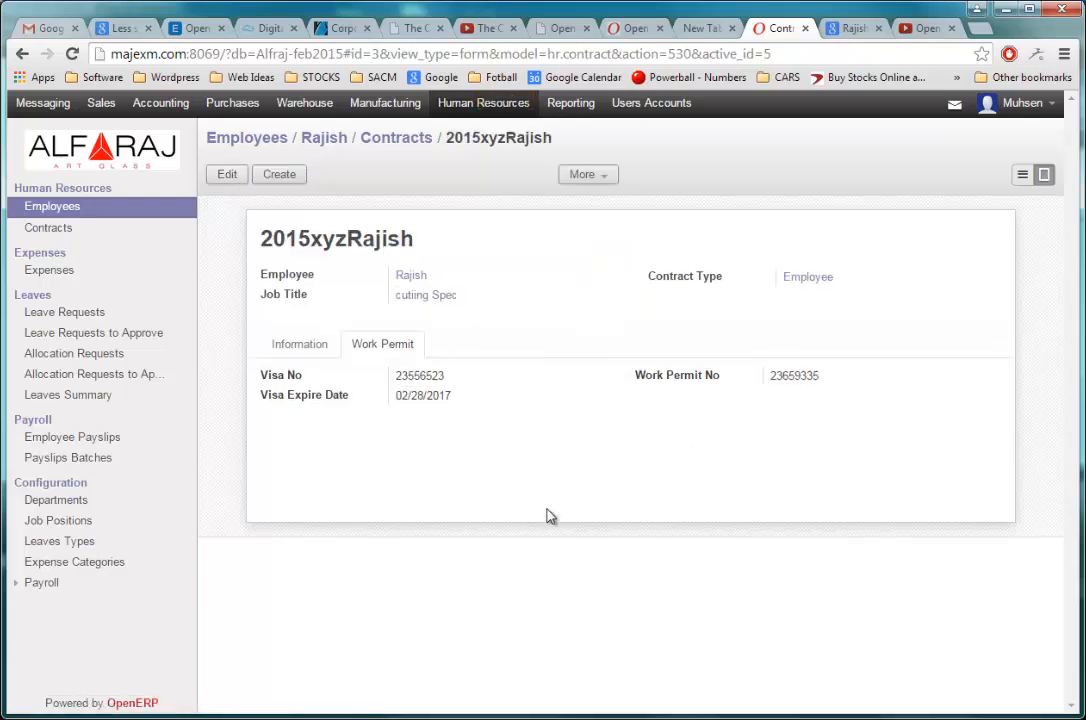
click(398, 138)
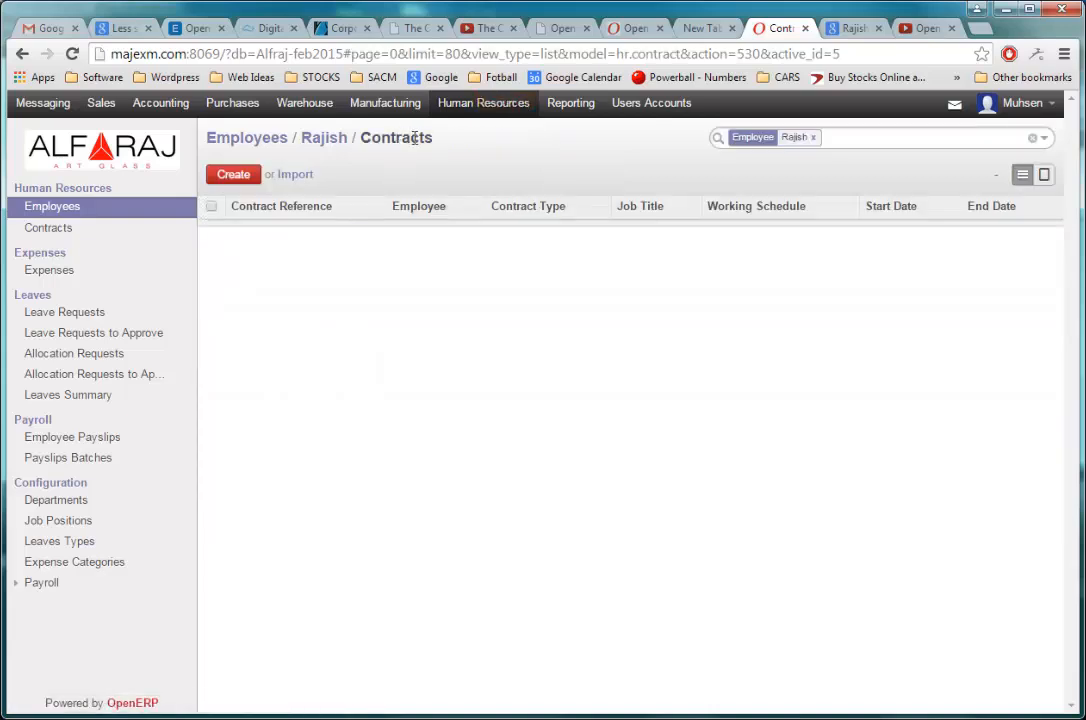